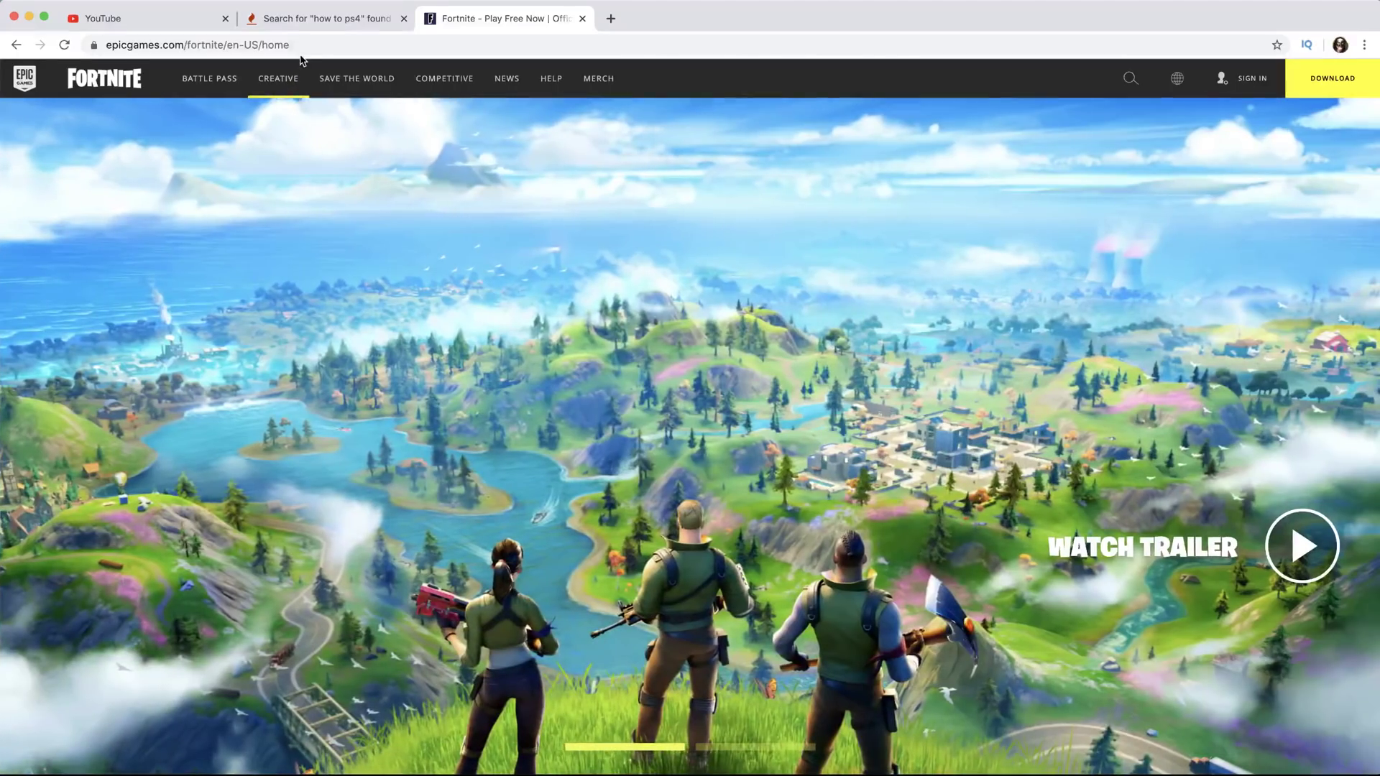
- Start signing in and answer Yes to already playing Fortnite to reach the platform chooser
left_click(301, 46)
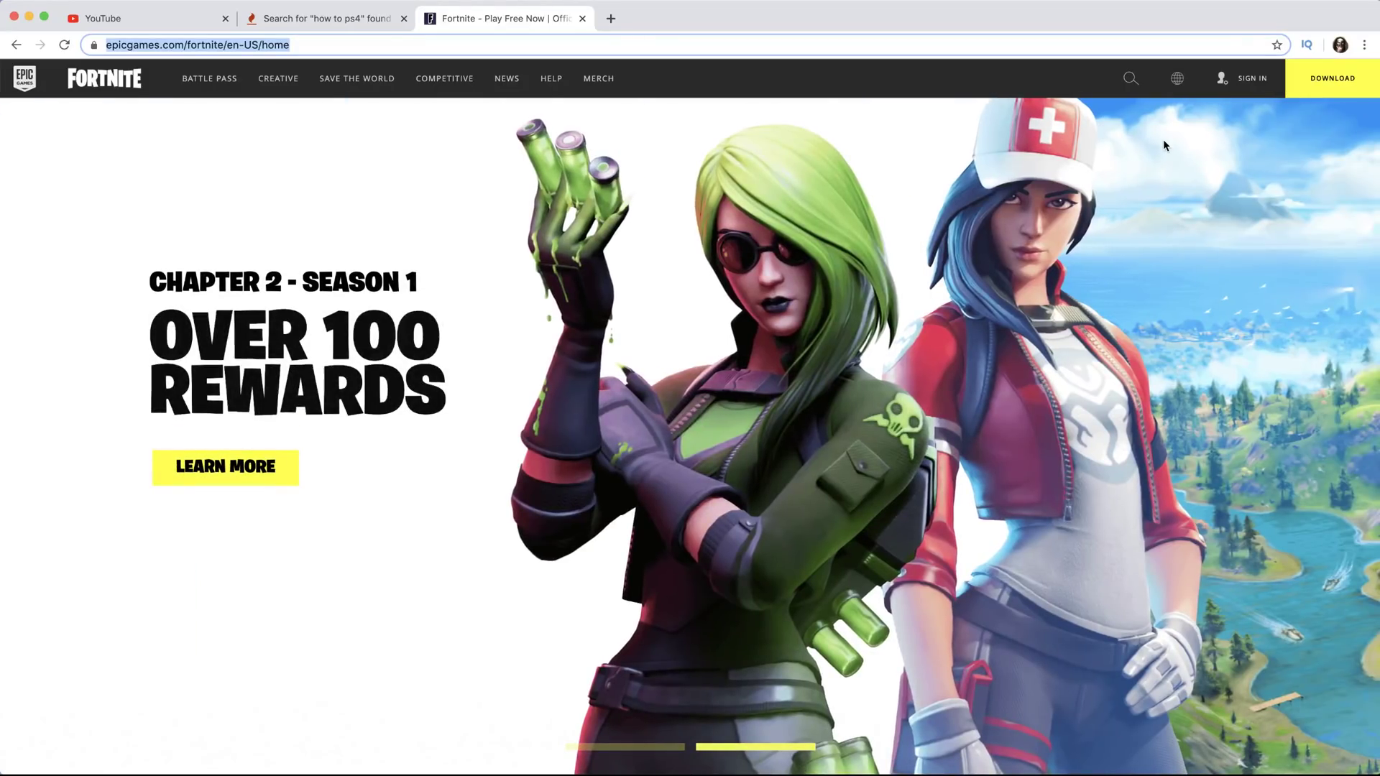
left_click(1252, 79)
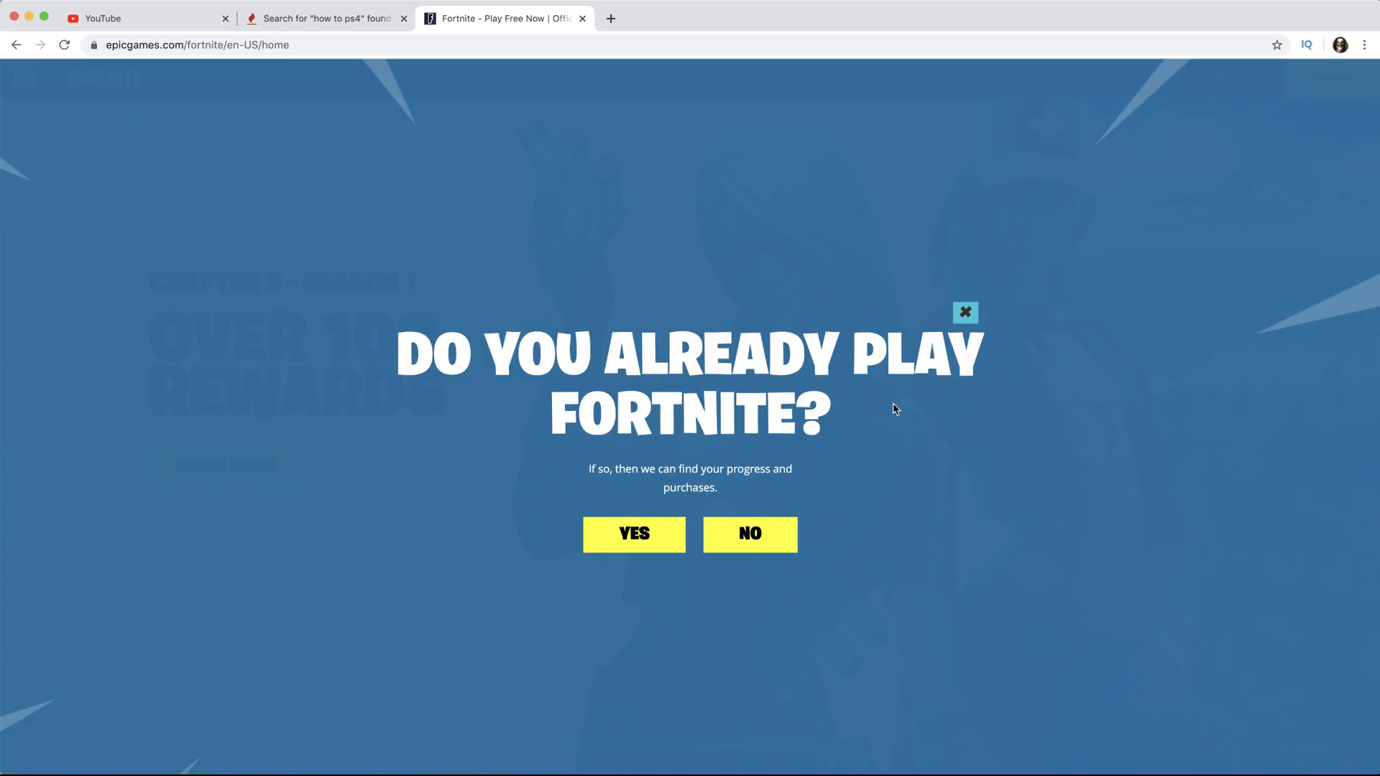
left_click(661, 545)
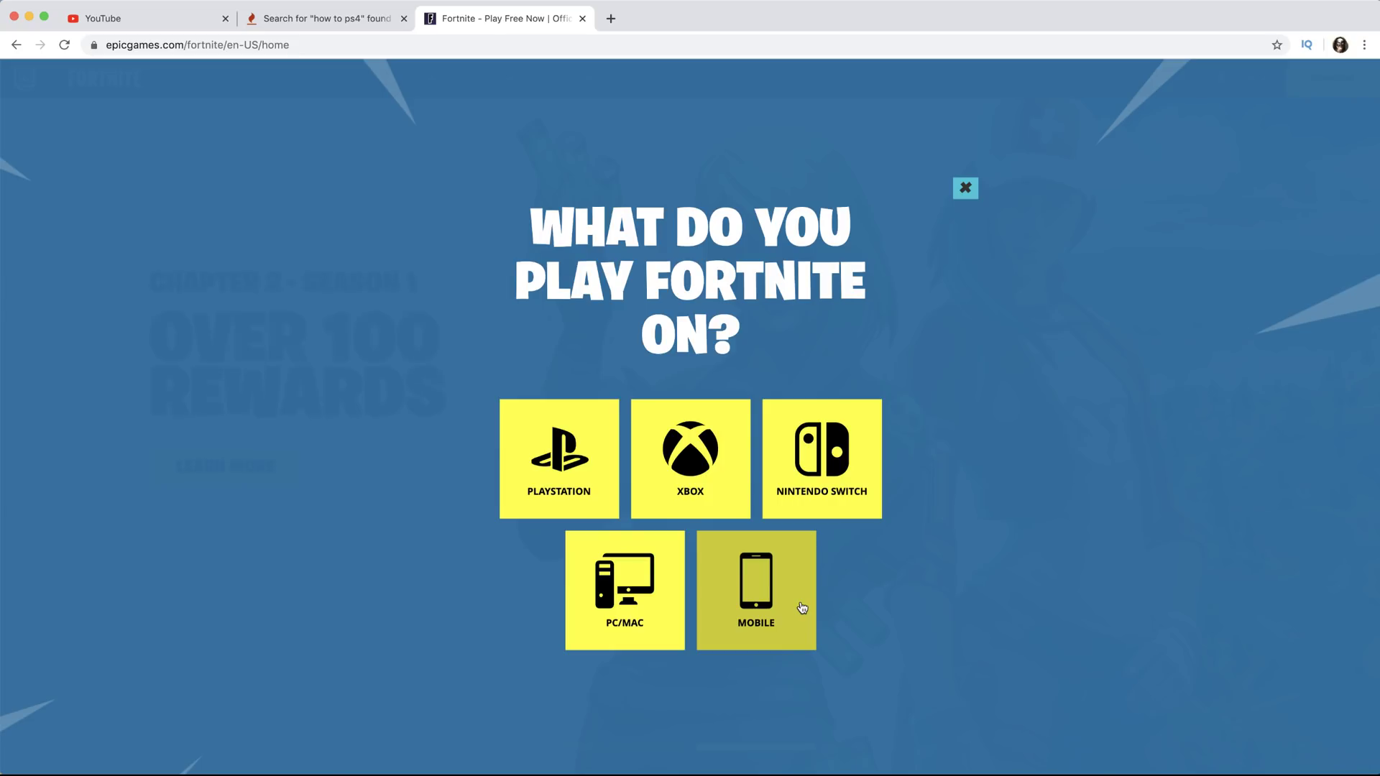
- Pick Xbox as the platform and log in using the account saved in Chrome's autofill
left_click(713, 467)
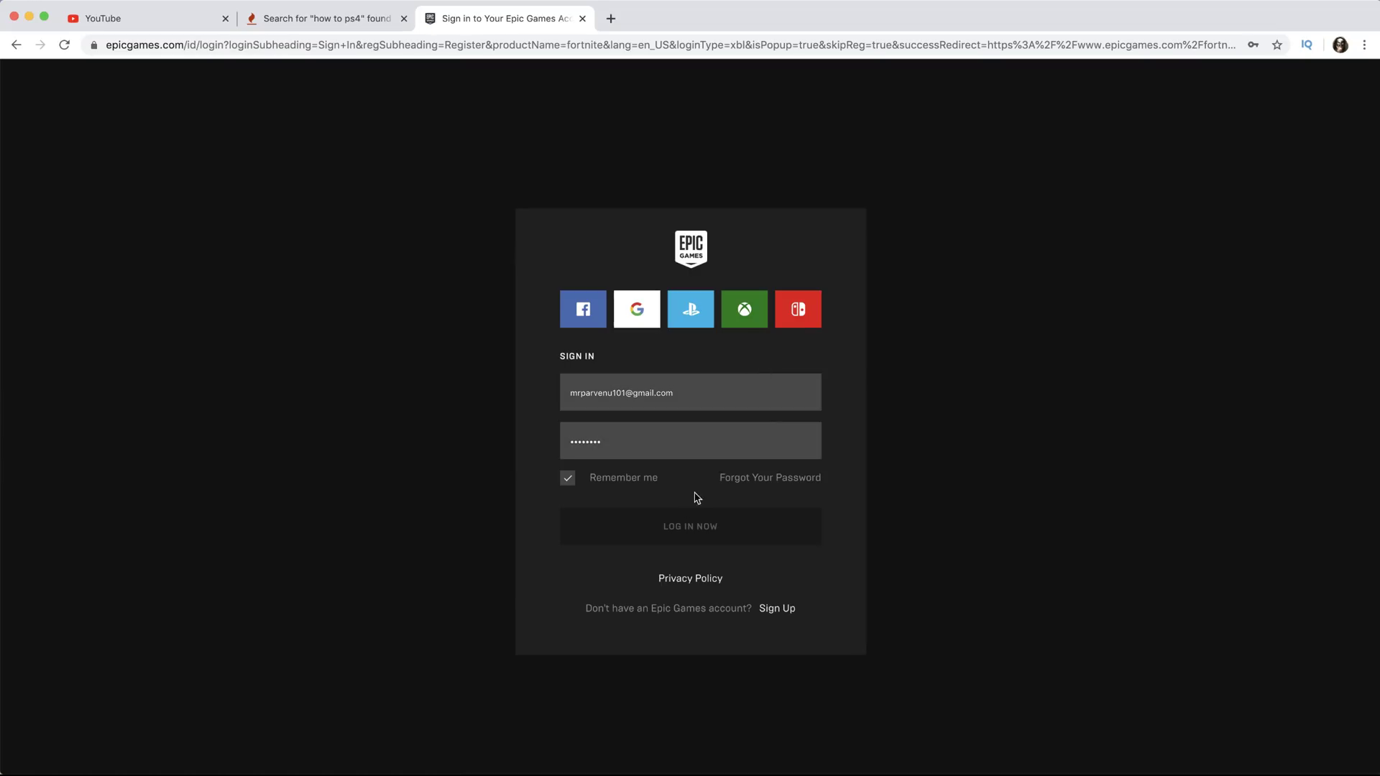
left_click(725, 404)
left_click(688, 437)
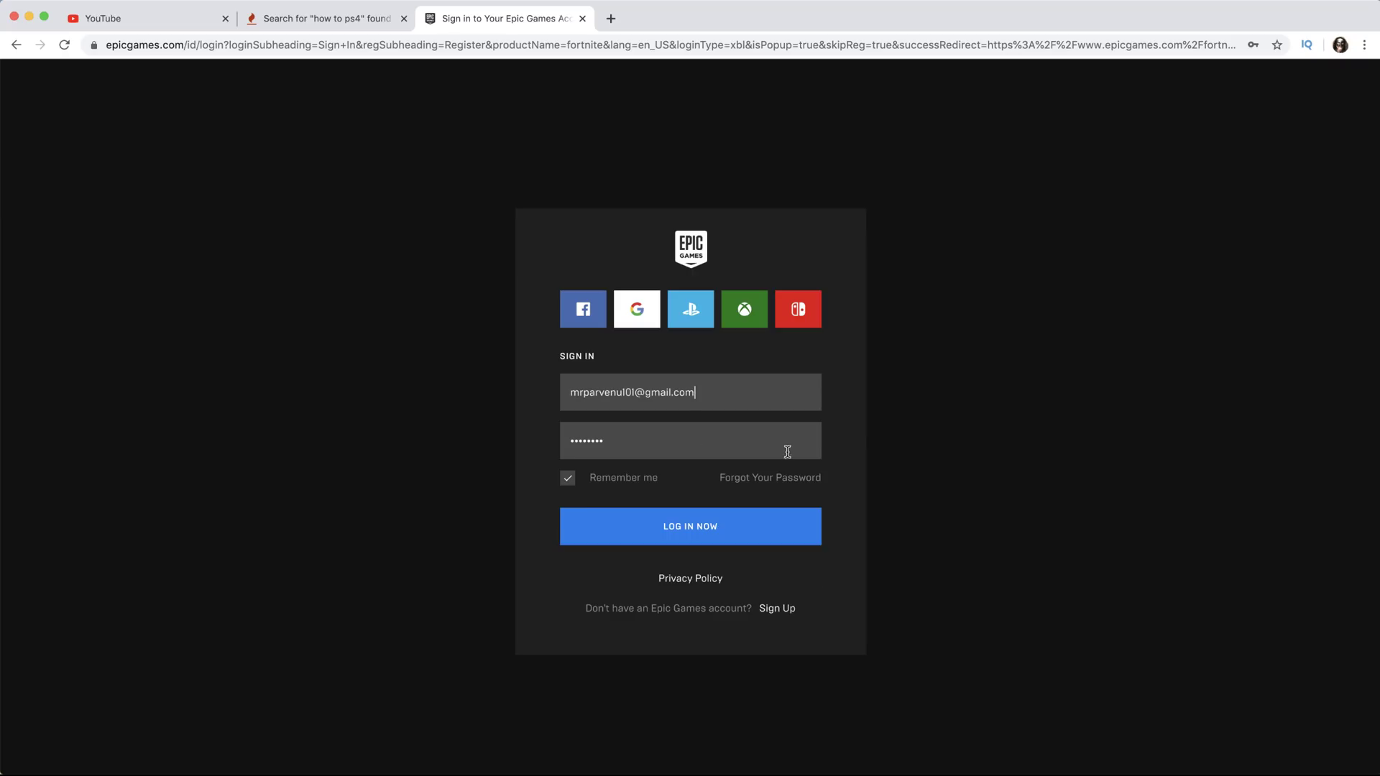
left_click(702, 537)
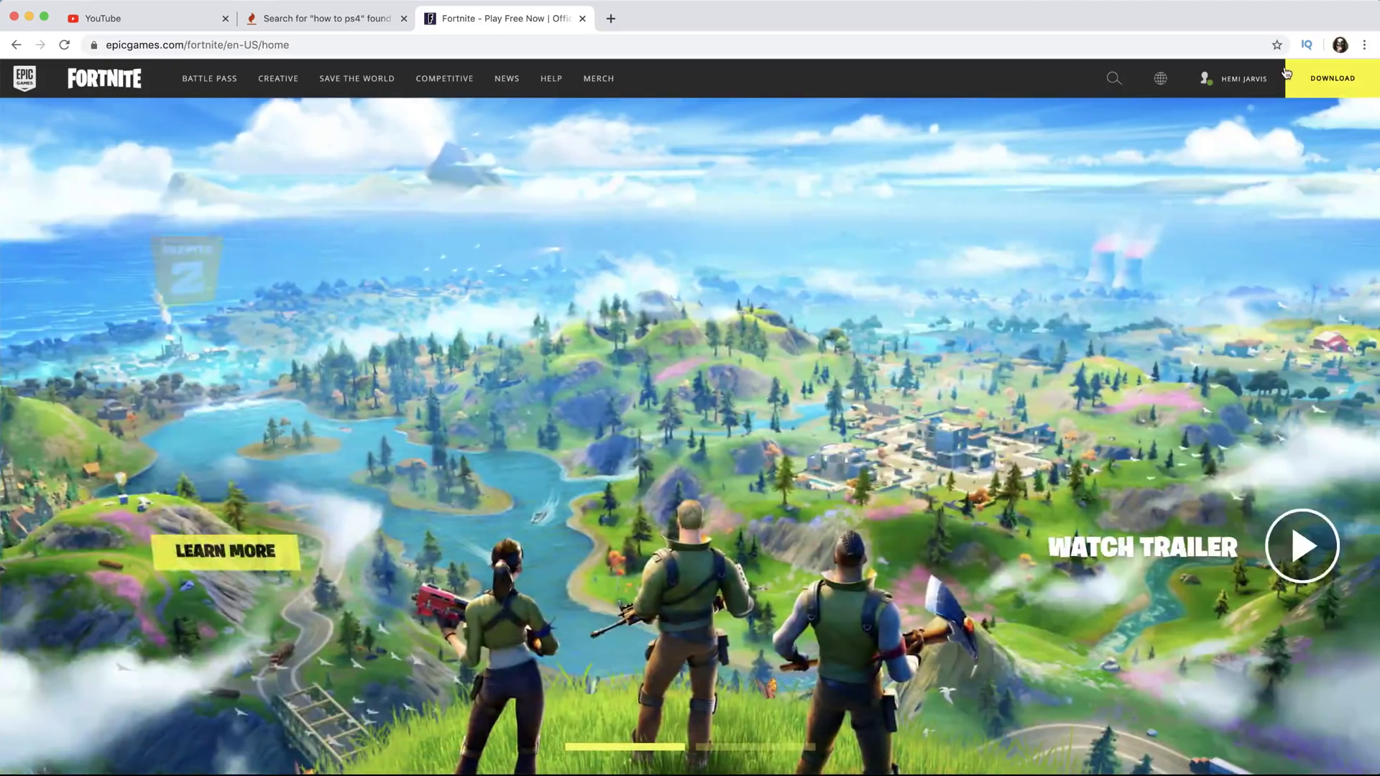
- Open the Account settings page from the account-name menu in the header
mouse_move(1237, 80)
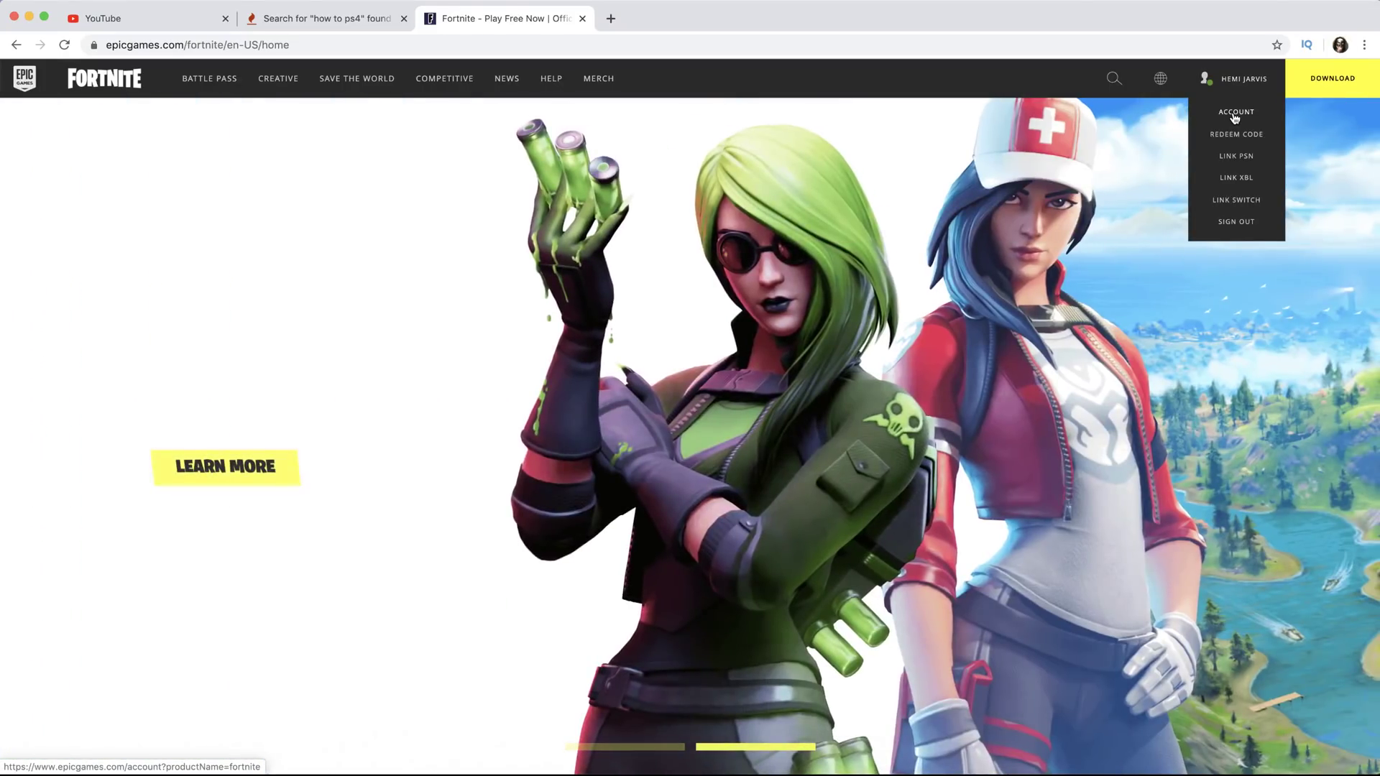
left_click(1235, 113)
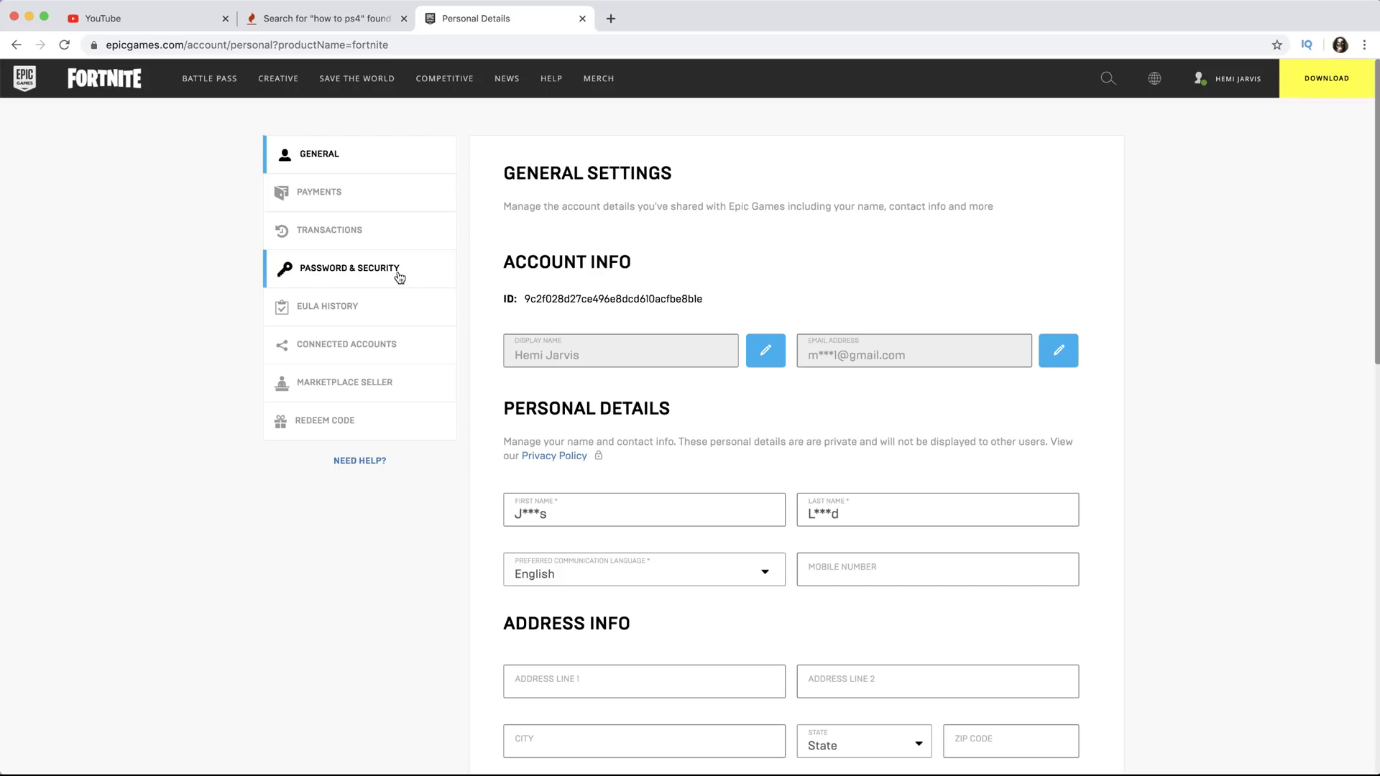
- Open Password & Security and scroll down to the Two-Factor Authentication options
left_click(400, 278)
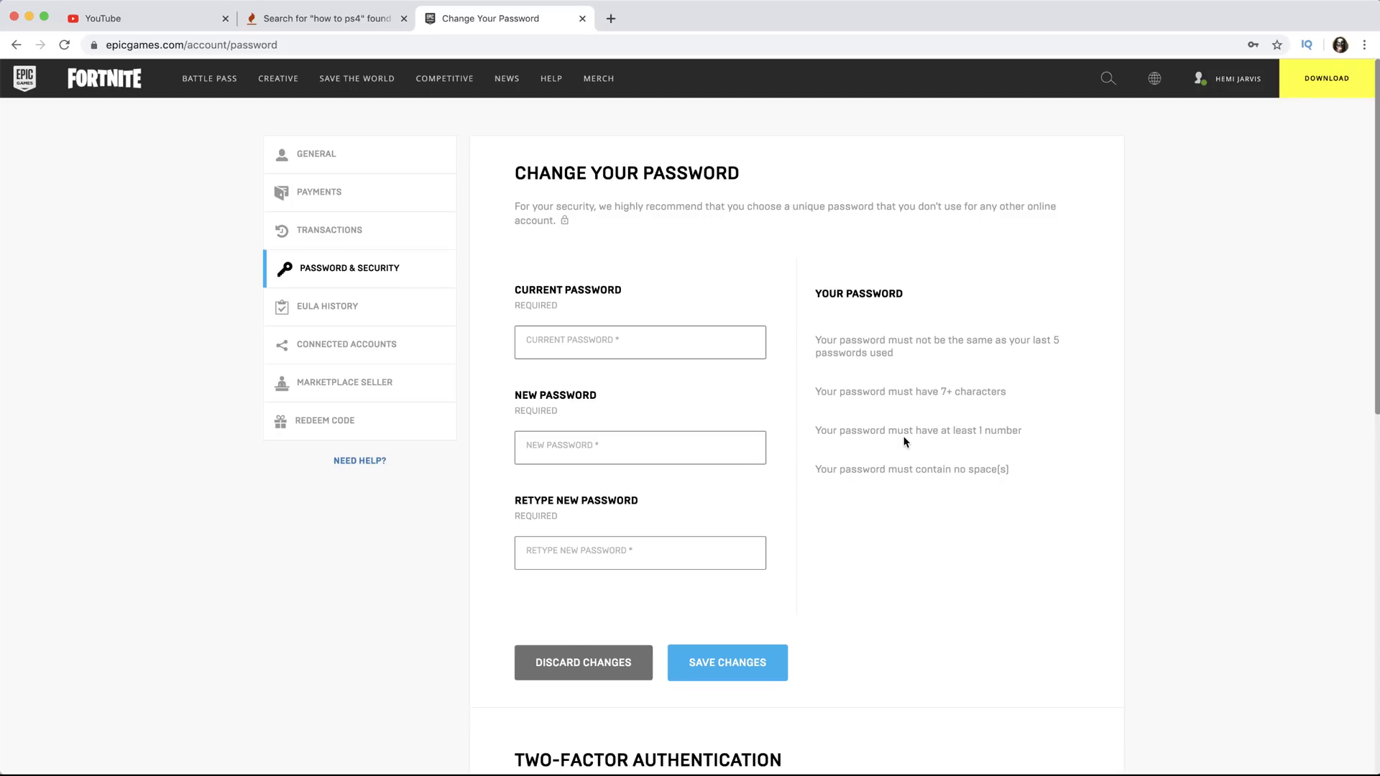
scroll(989, 457, "down", 5)
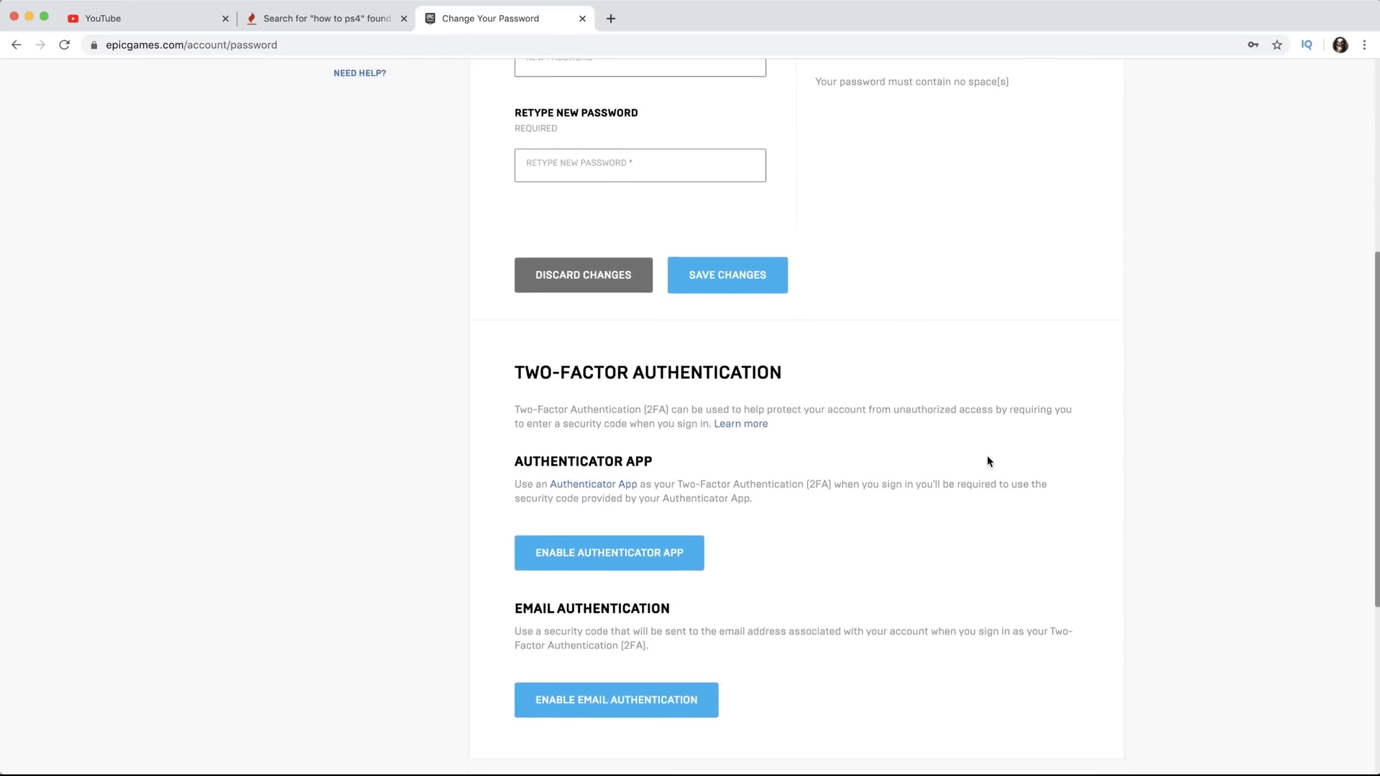
scroll(986, 456, "down", 3)
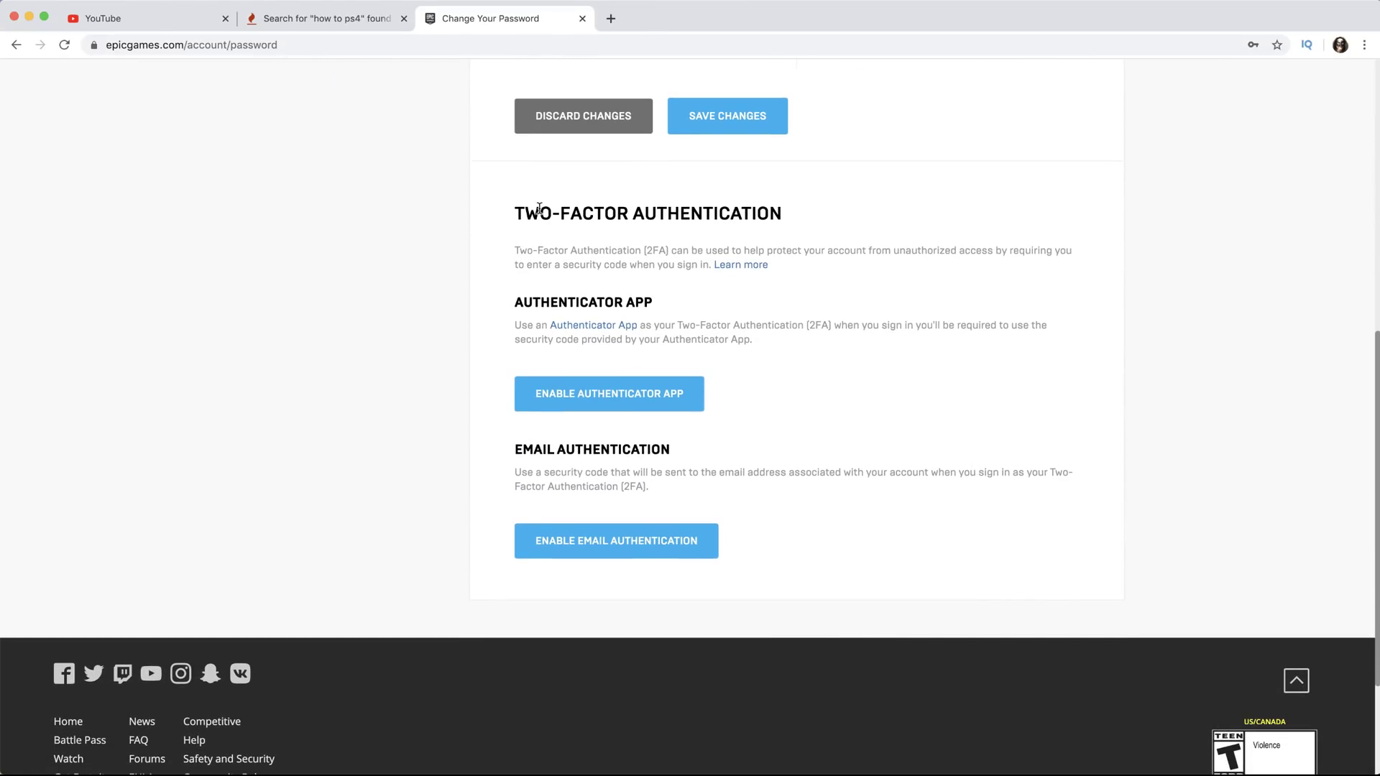
scroll(557, 213, "down", 1)
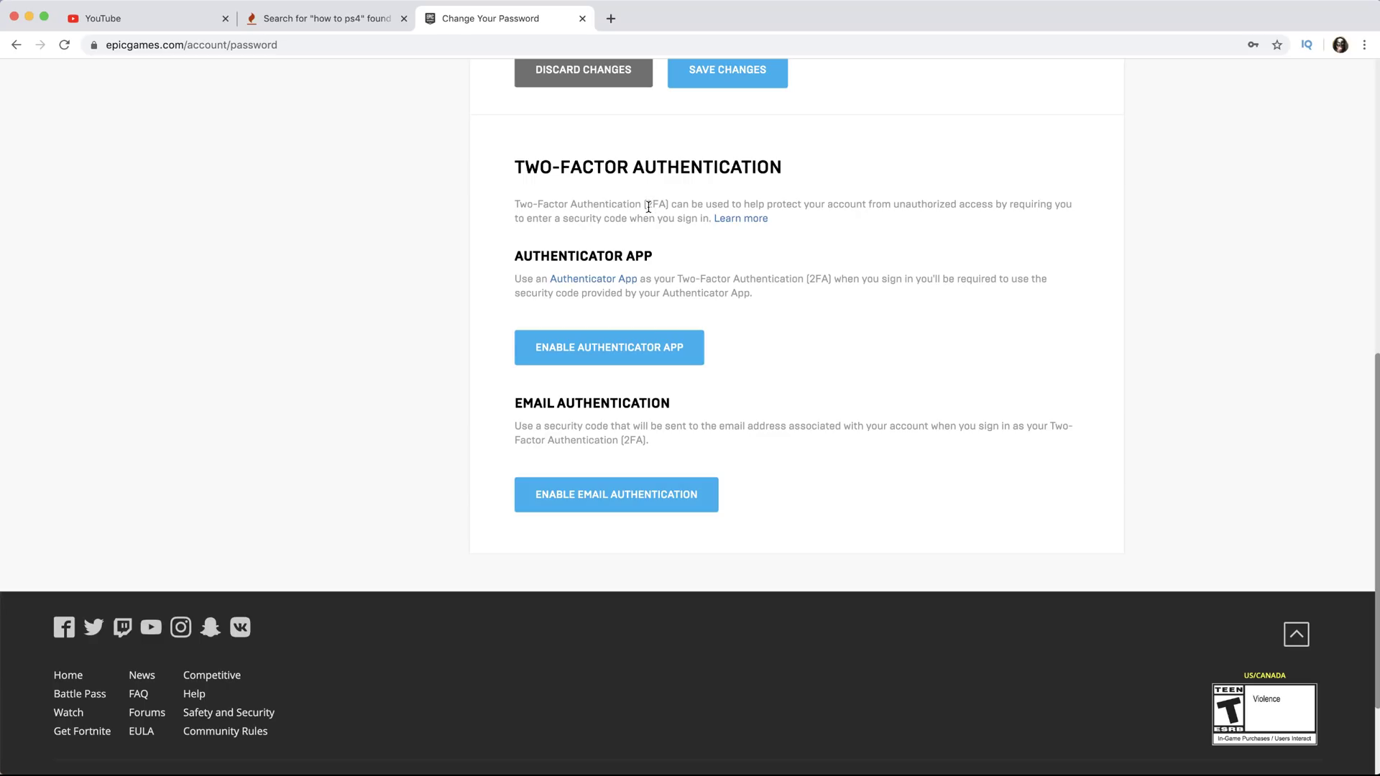
left_click_drag(647, 204, 663, 205)
left_click_drag(513, 259, 657, 257)
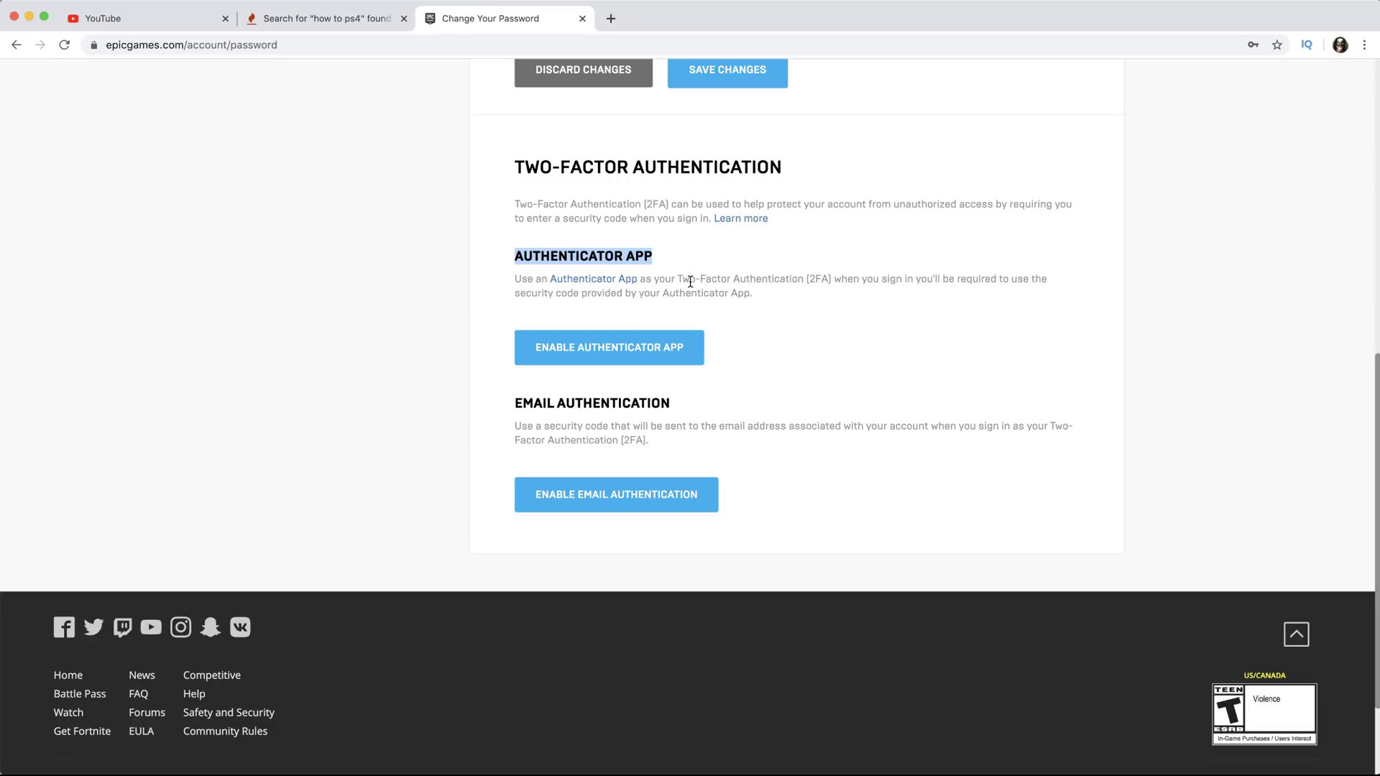
left_click_drag(682, 282, 933, 296)
left_click(923, 302)
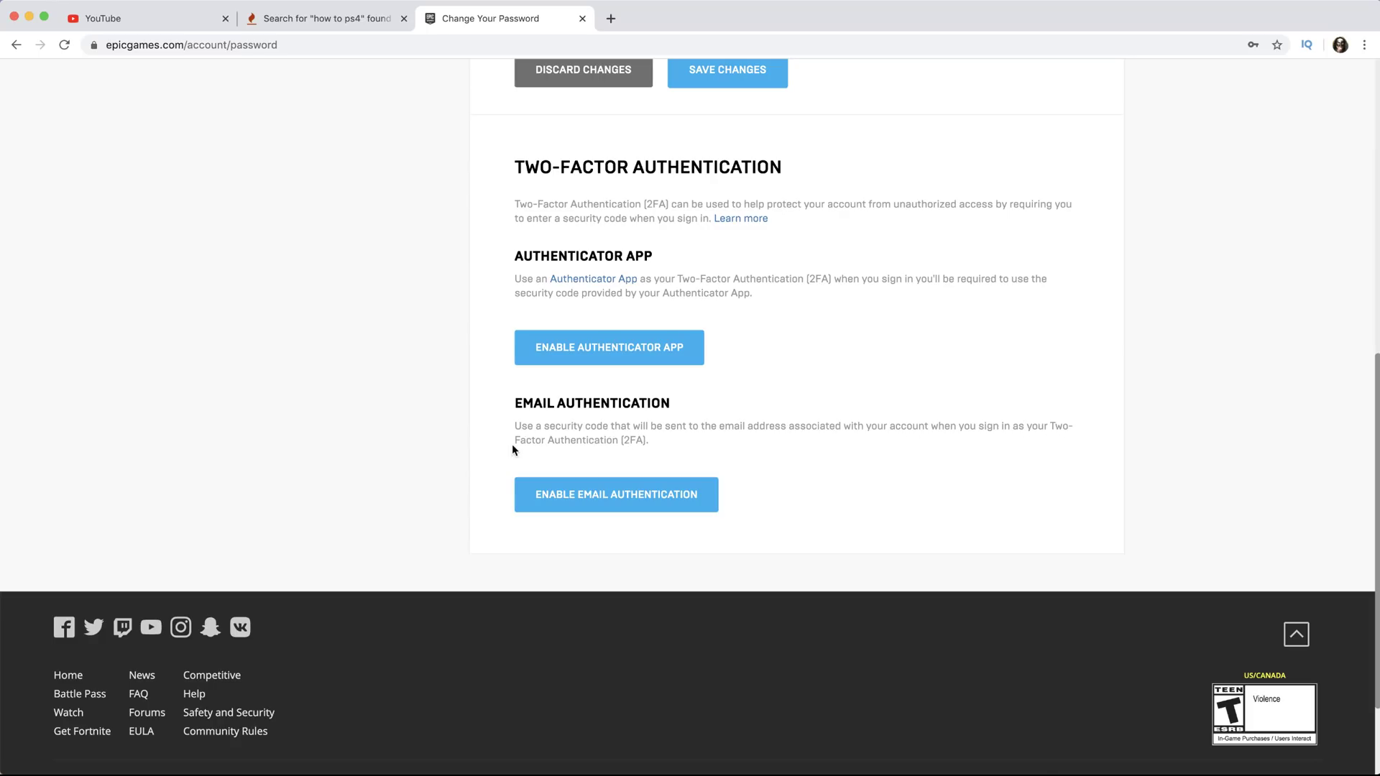
left_click_drag(515, 441, 615, 440)
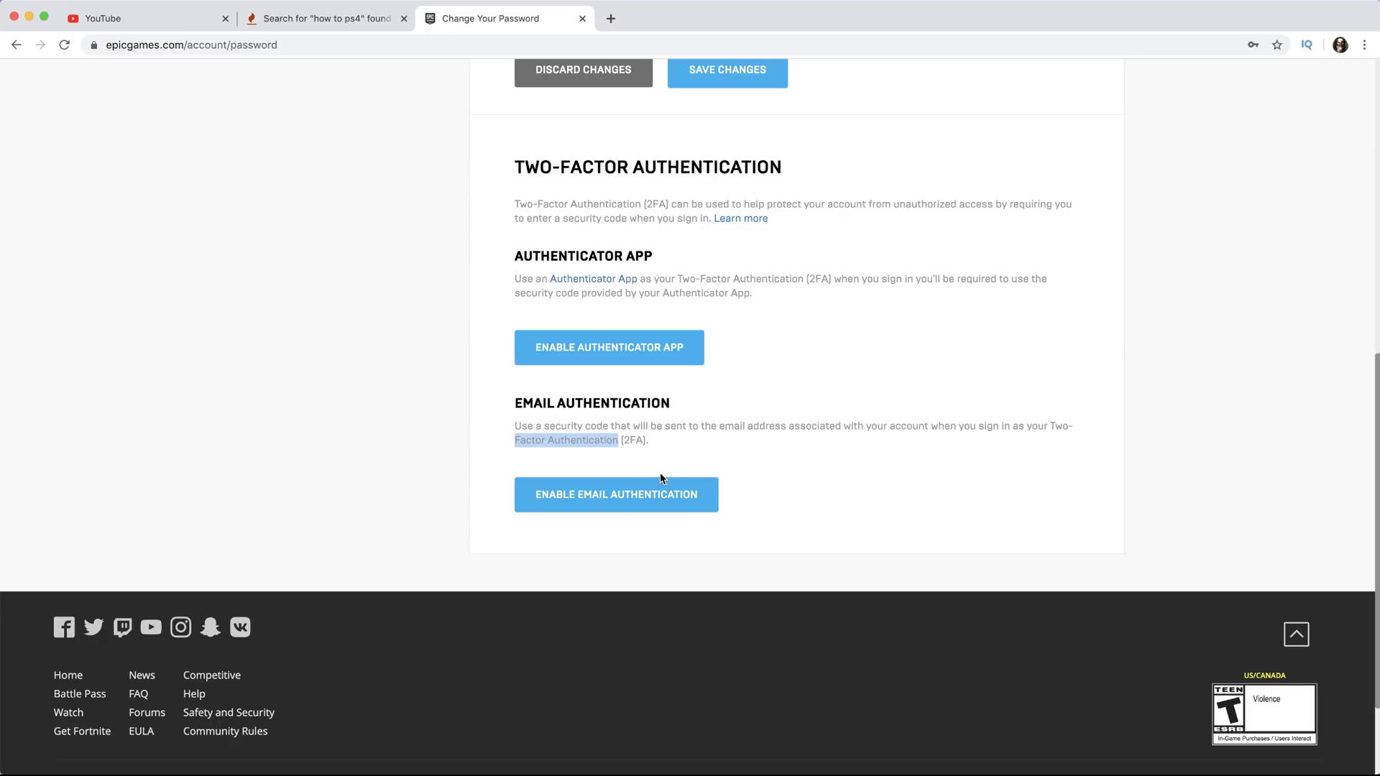
left_click(662, 461)
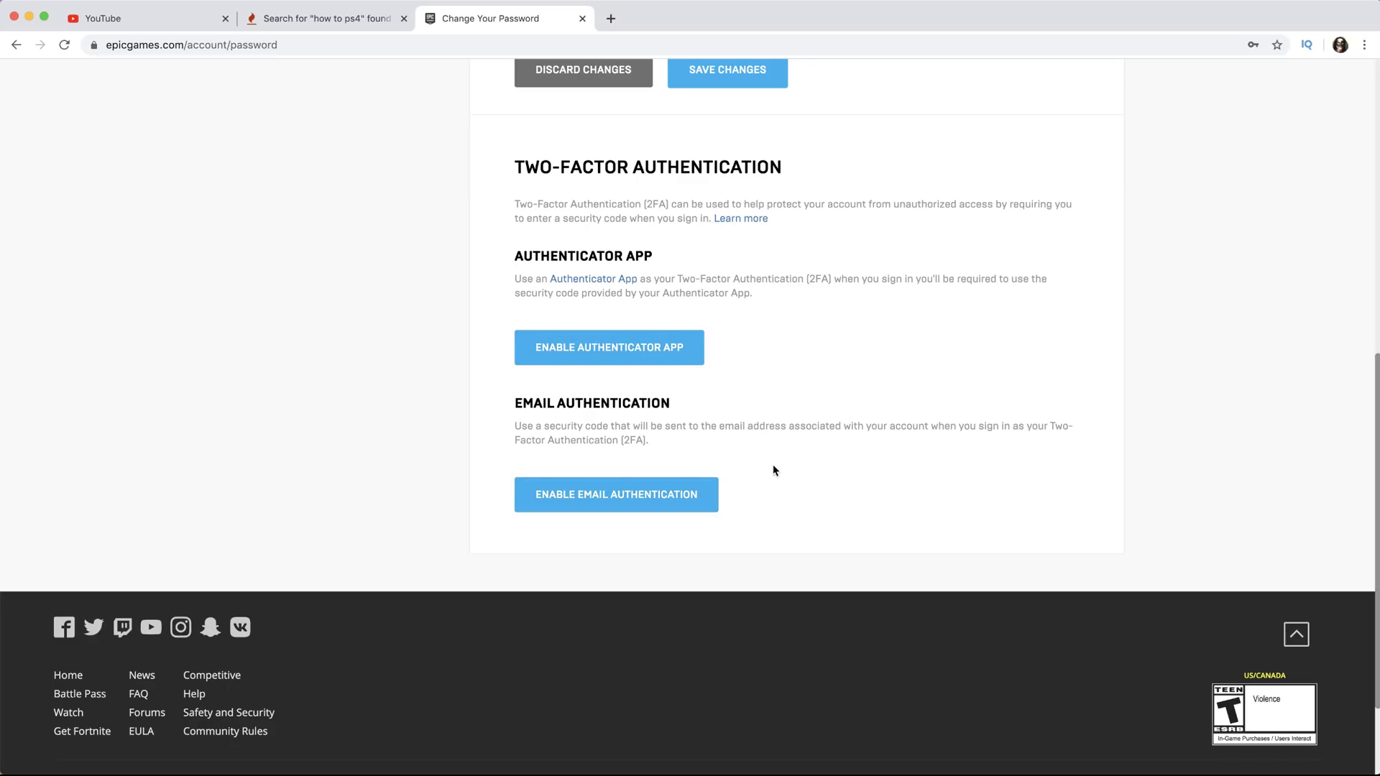
- Begin enabling Email Authentication, then type and erase a made-up test code in the Security Code field
left_click(583, 504)
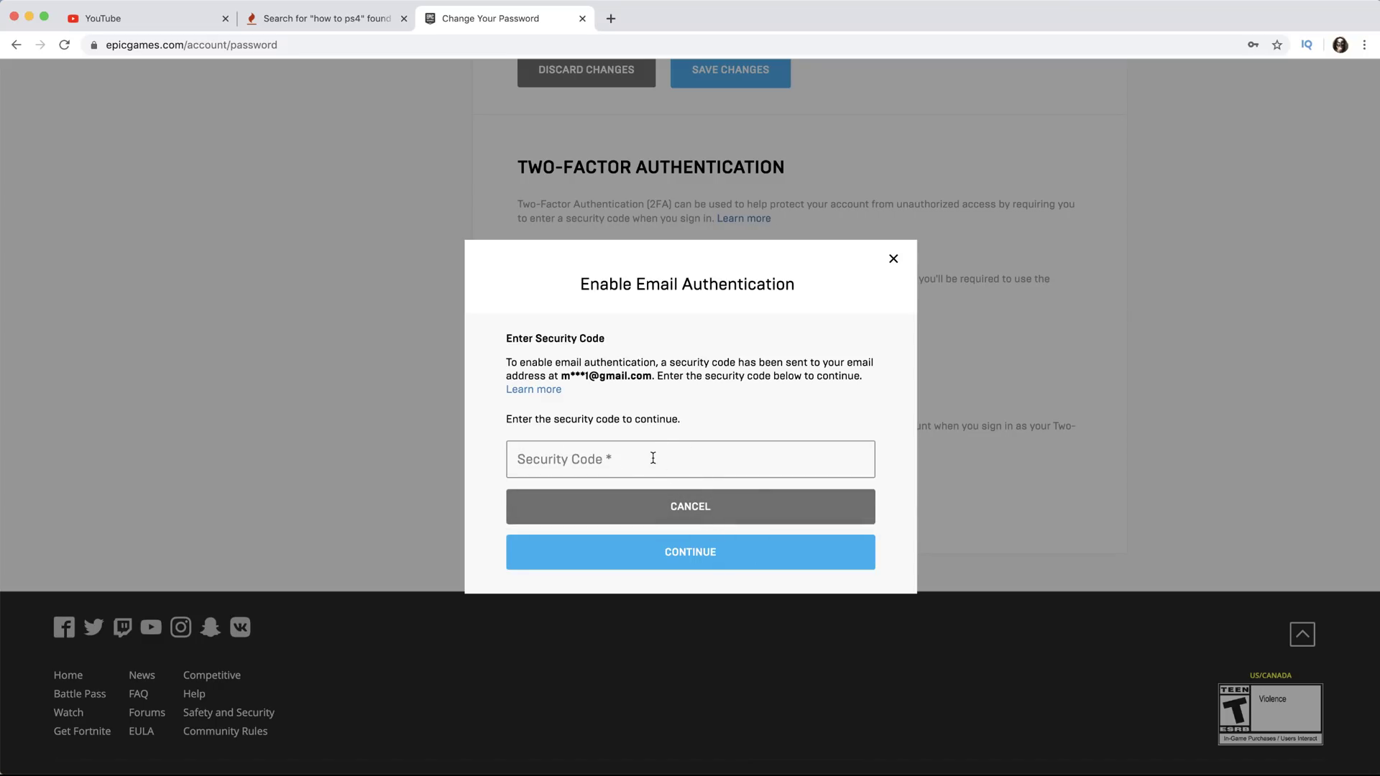
left_click(613, 463)
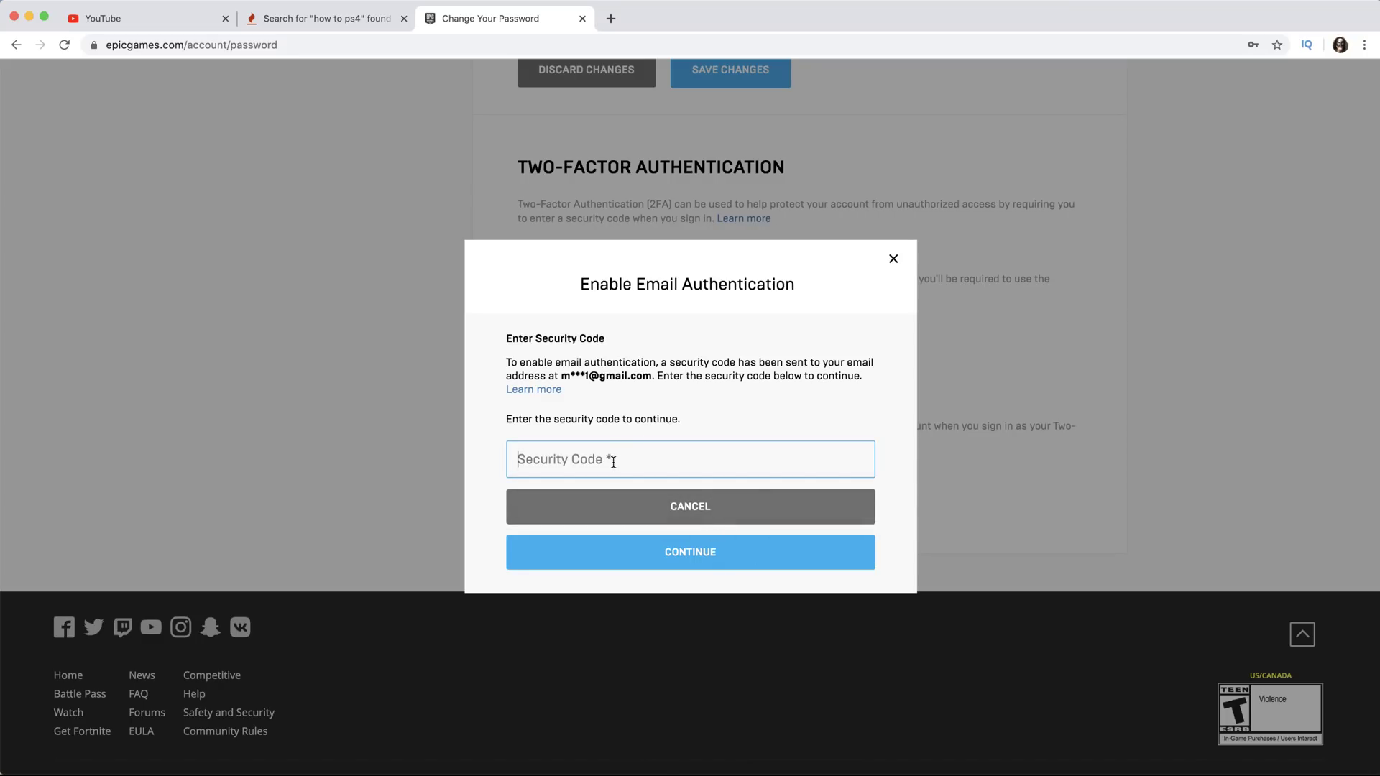
left_click(727, 462)
type("fyffyuiuyfky")
key("BackSpace")
key("BackSpace")
key("BackSpace")
key("BackSpace")
key("BackSpace")
key("BackSpace")
key("BackSpace")
key("BackSpace")
key("BackSpace")
key("BackSpace")
key("BackSpace")
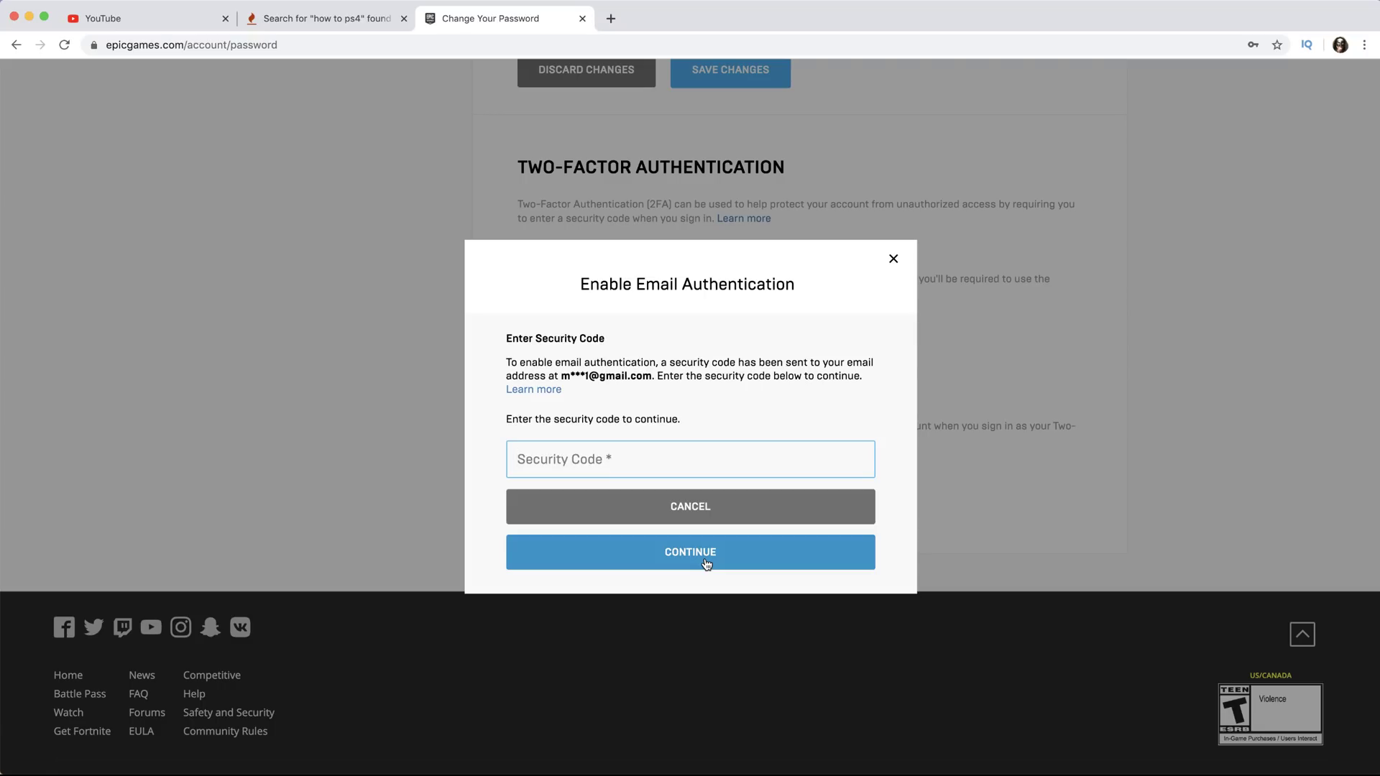
- Close the email authentication dialog and return to the Account settings page via the header menu
left_click(1029, 533)
scroll(1028, 546, "up", 8)
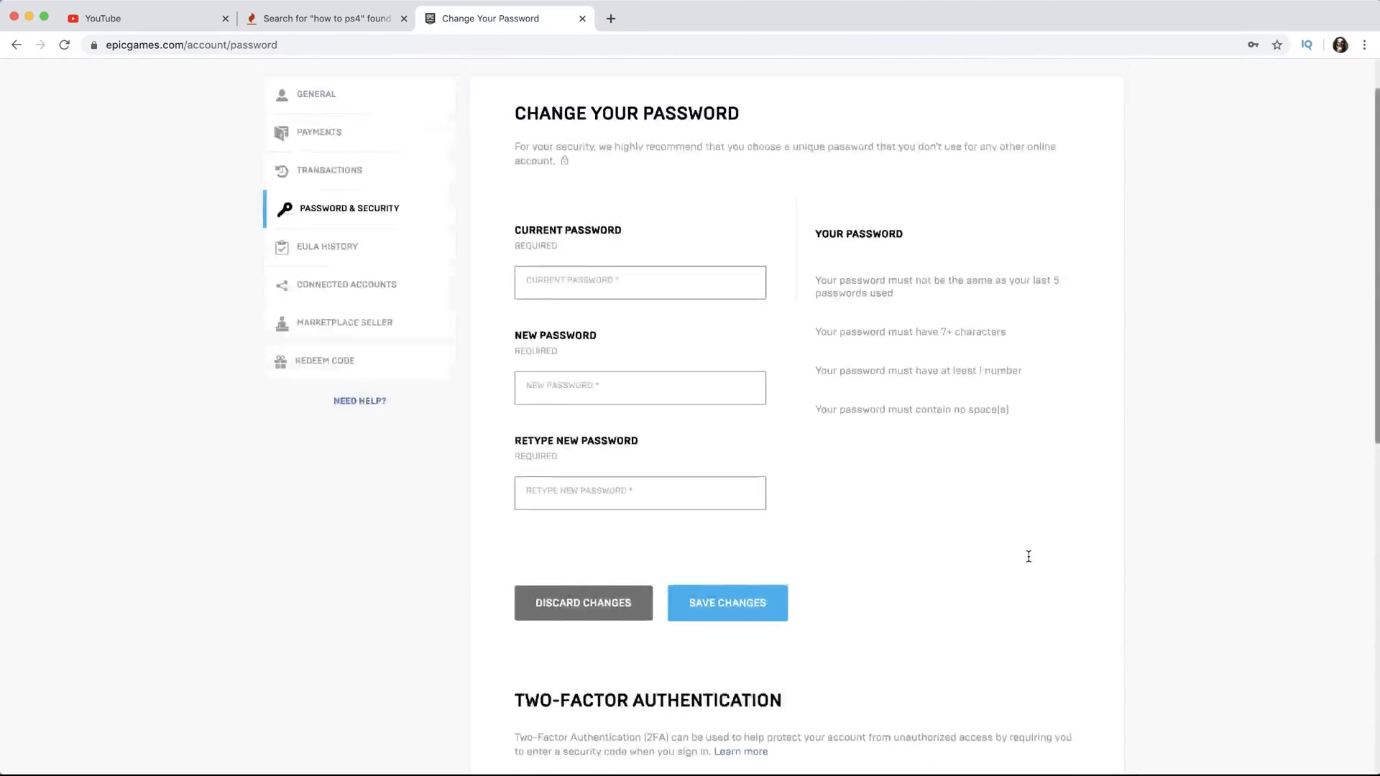
mouse_move(1214, 90)
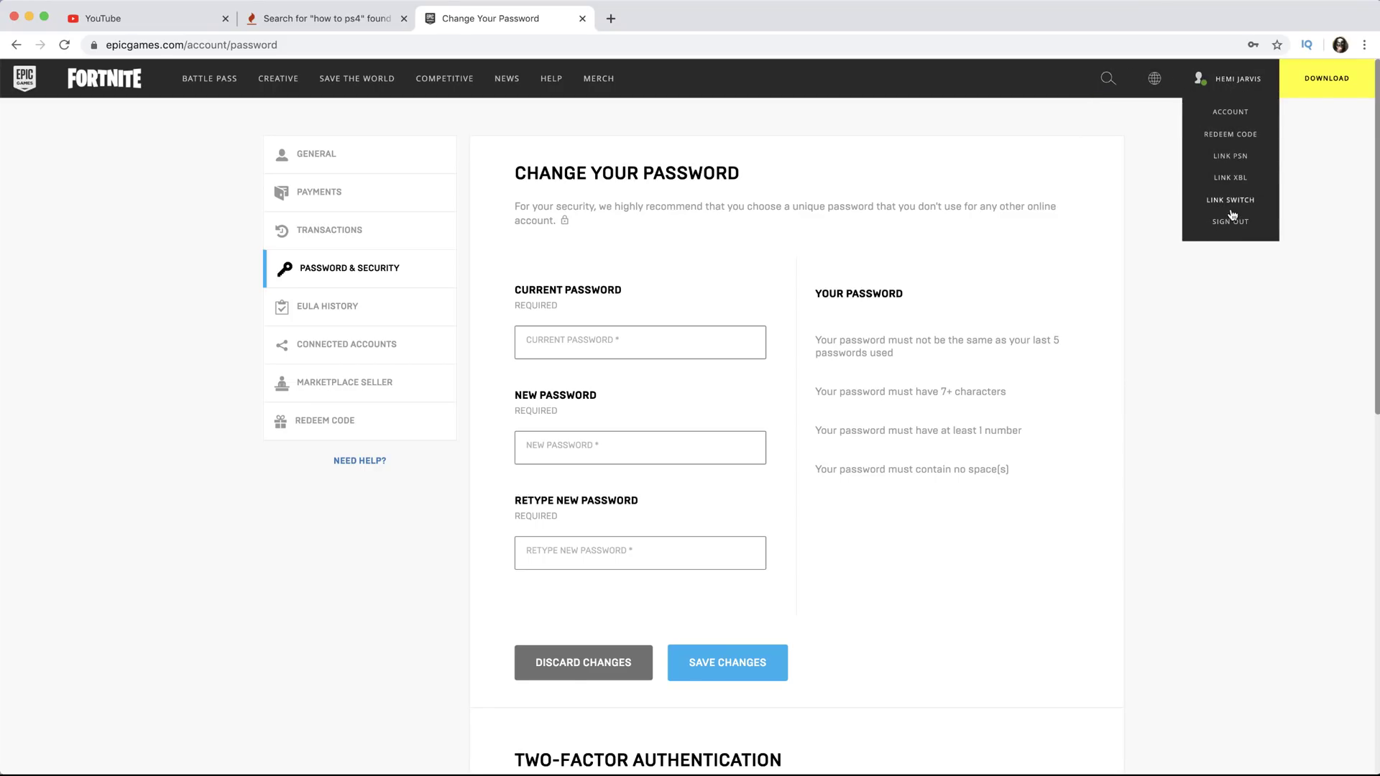
left_click(1225, 117)
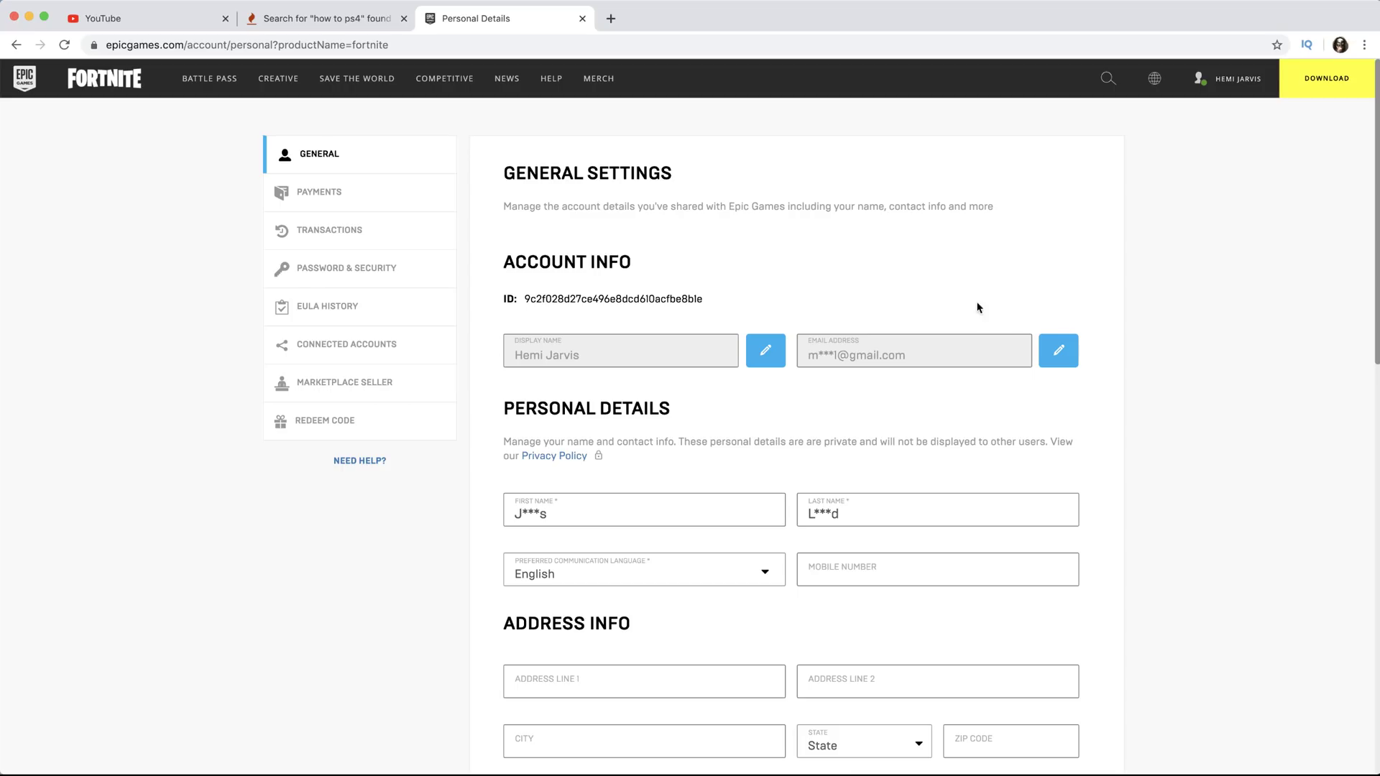
- After briefly opening Redeem Code, go back to Password & Security and scroll to Two-Factor Authentication
scroll(372, 206, "down", 13)
scroll(374, 205, "up", 5)
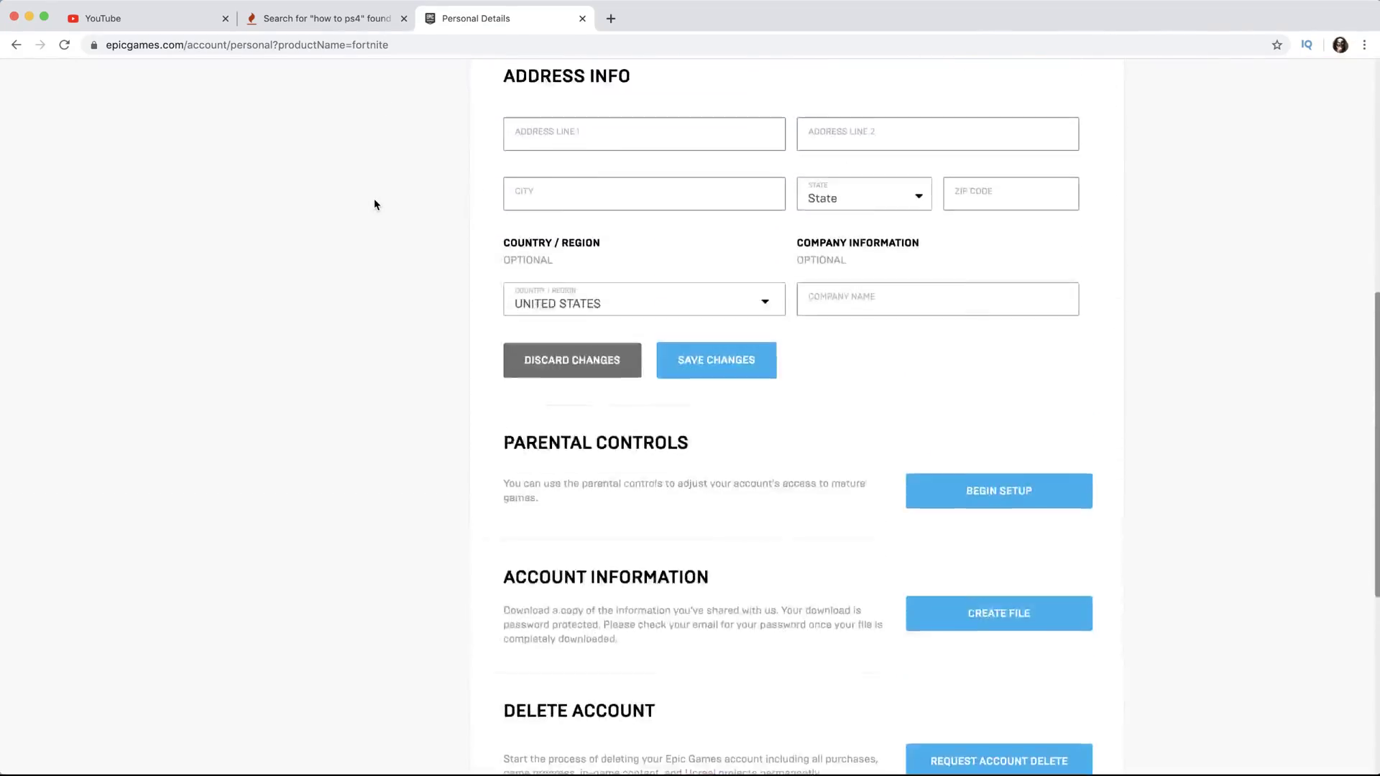
scroll(373, 204, "up", 6)
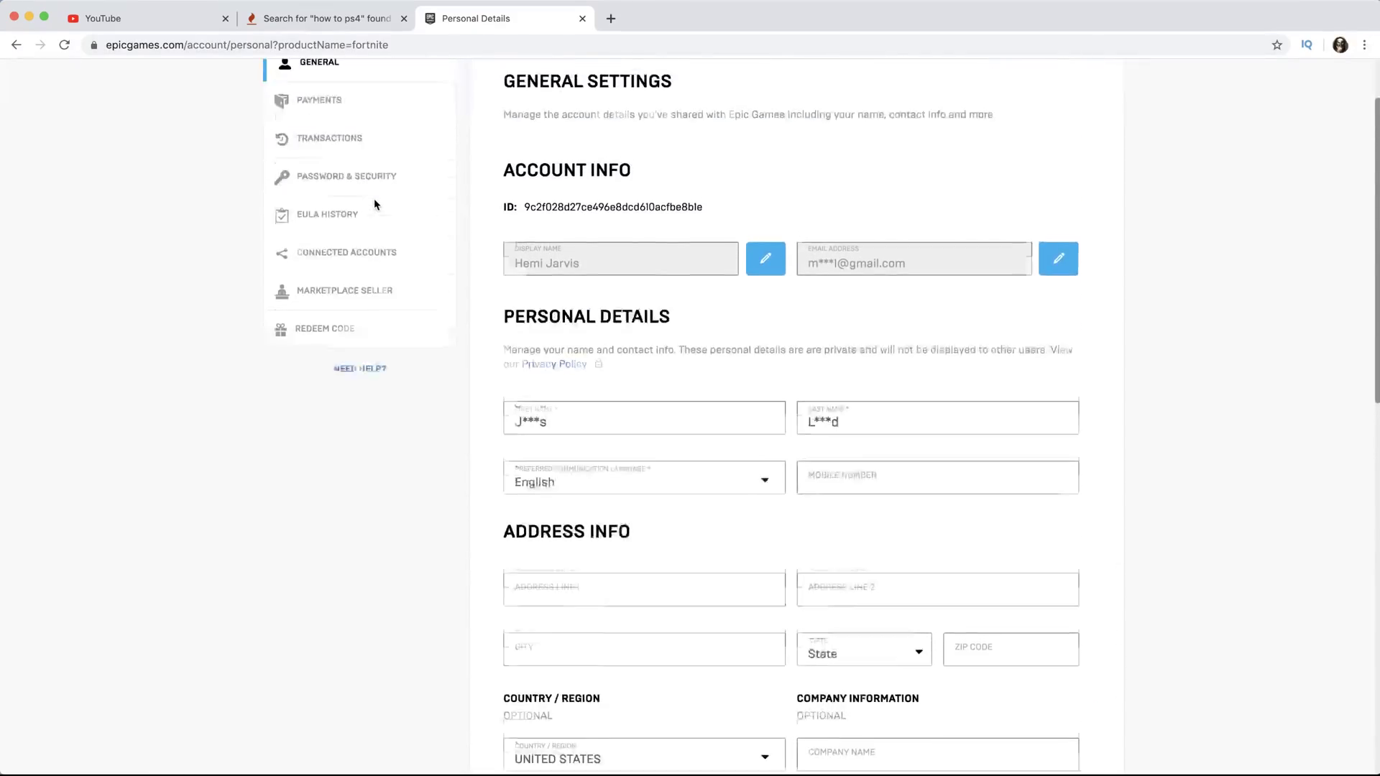
scroll(373, 205, "down", 5)
scroll(374, 205, "up", 2)
scroll(374, 205, "down", 1)
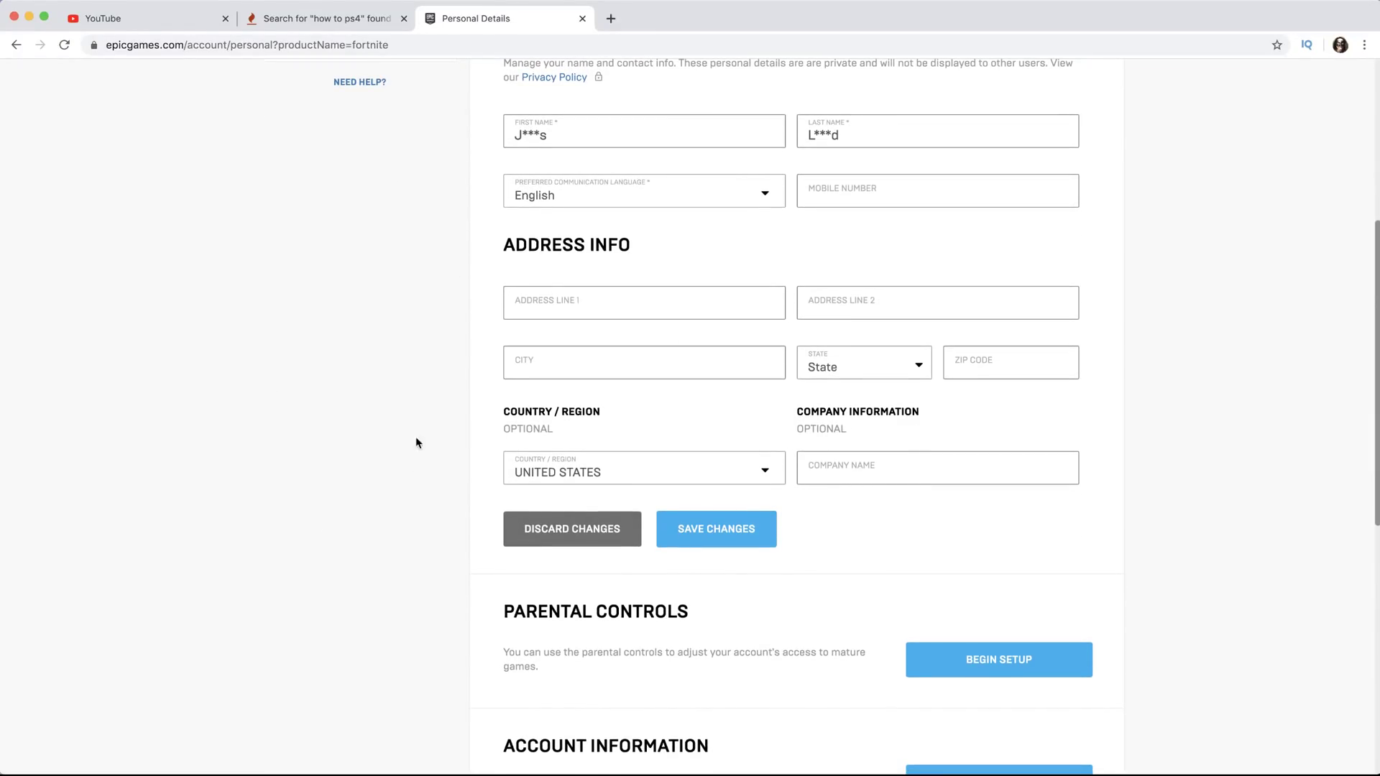
scroll(396, 431, "up", 1)
scroll(373, 425, "up", 2)
scroll(373, 417, "down", 2)
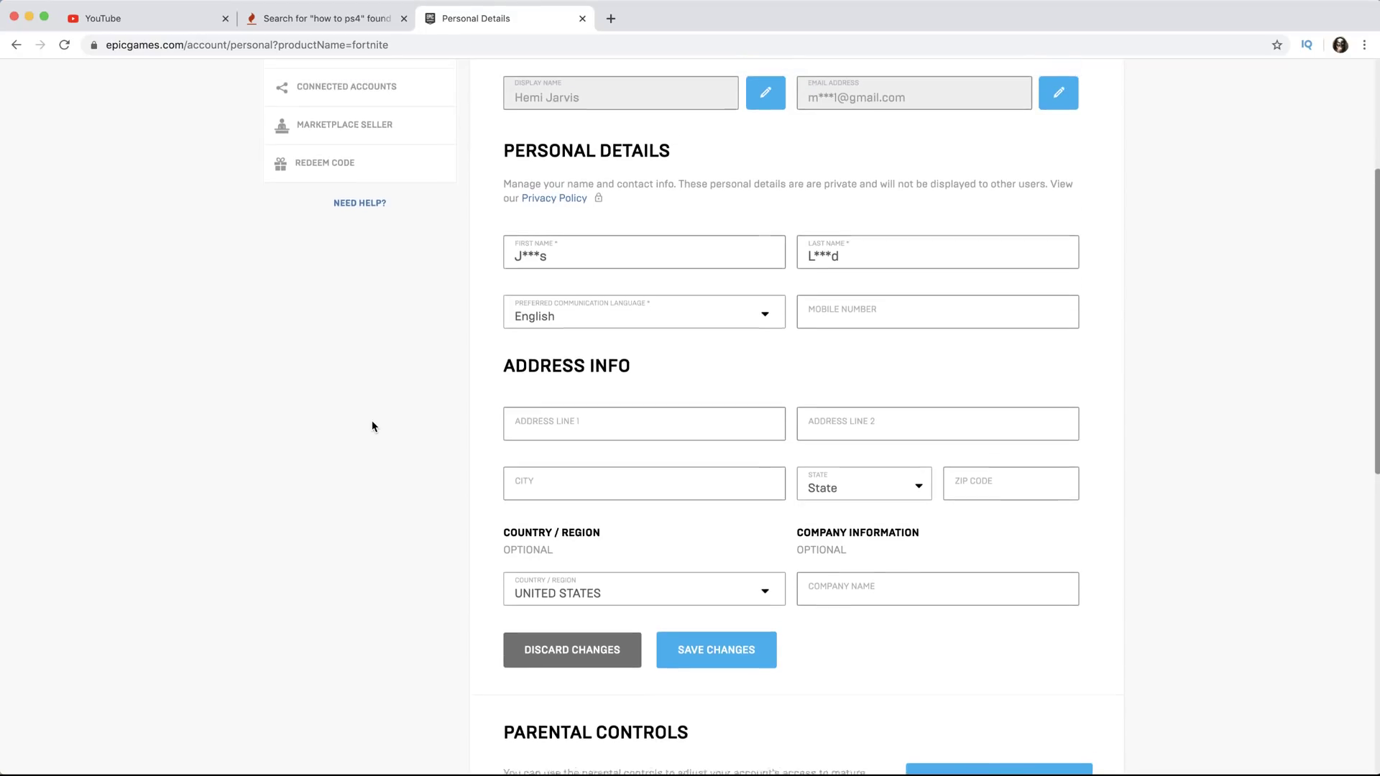
scroll(338, 179, "up", 1)
left_click(357, 208)
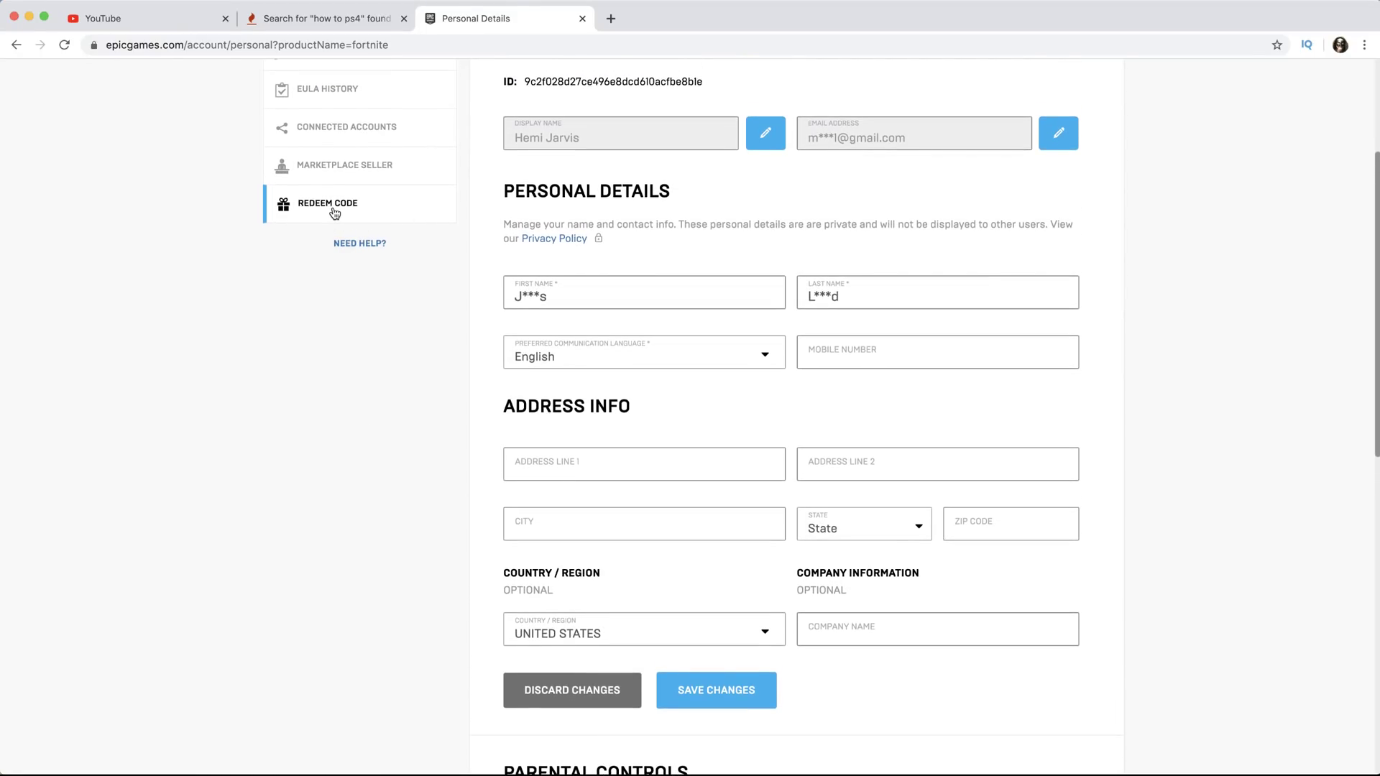
scroll(336, 213, "up", 3)
left_click(339, 152)
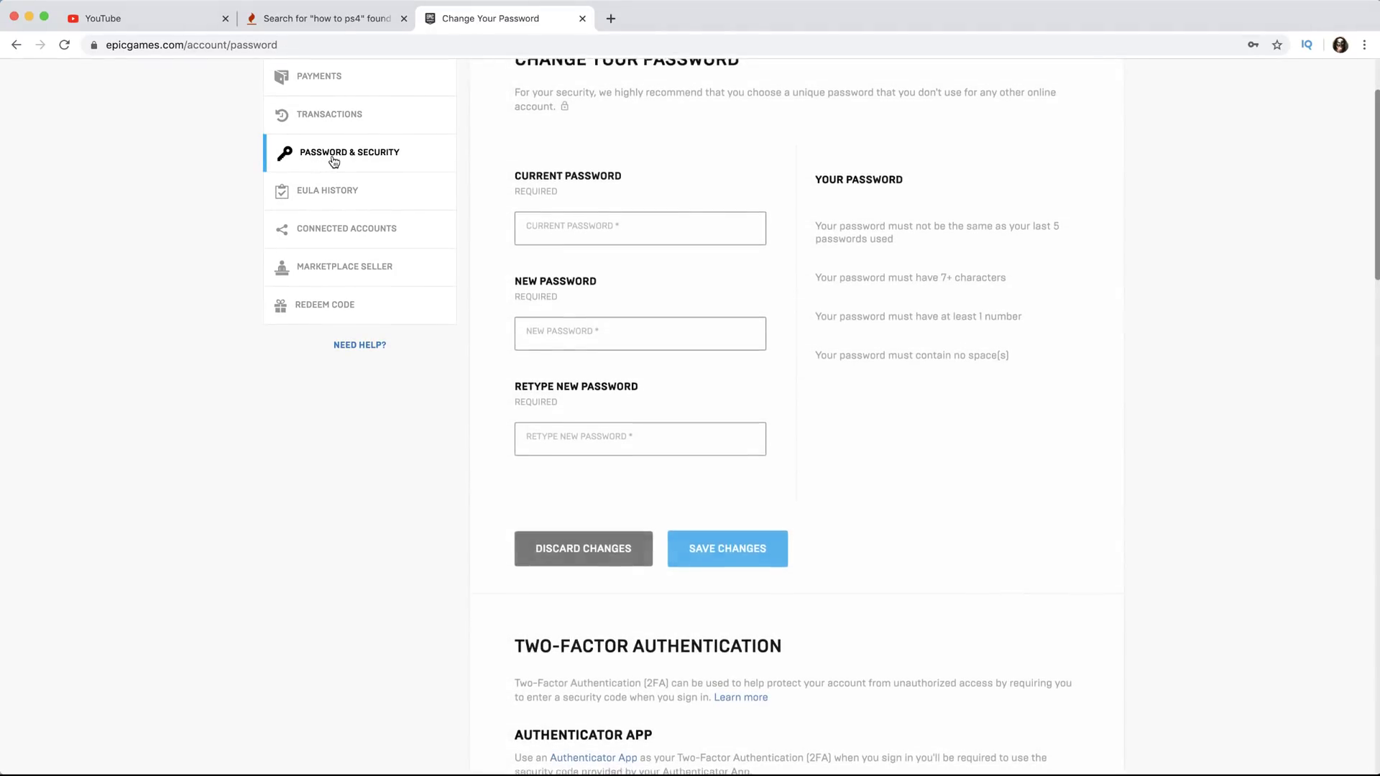
scroll(682, 316, "down", 7)
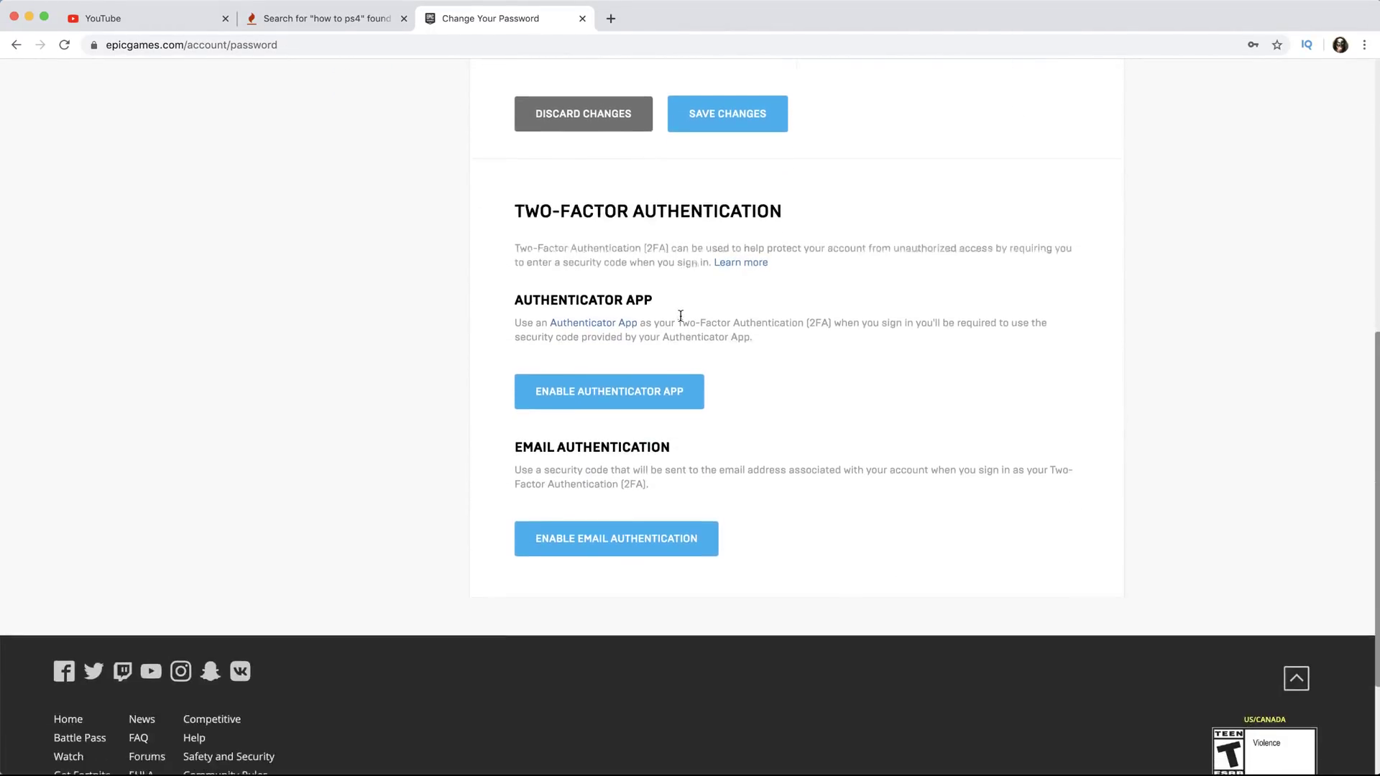